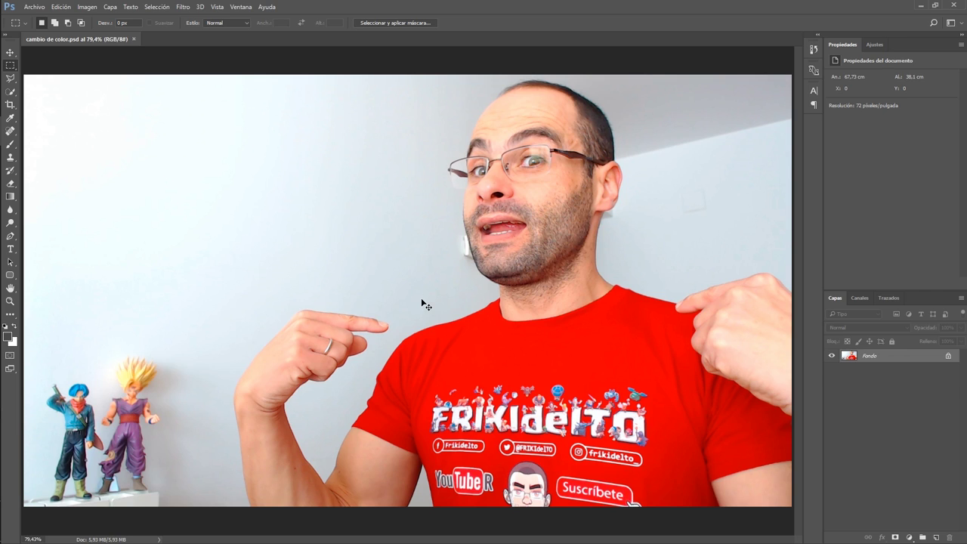
# Duplicate the Fondo layer as Capa 1 and bring up the Imagen > Ajustes menu
pyautogui.hotkey('ctrl', 'j')
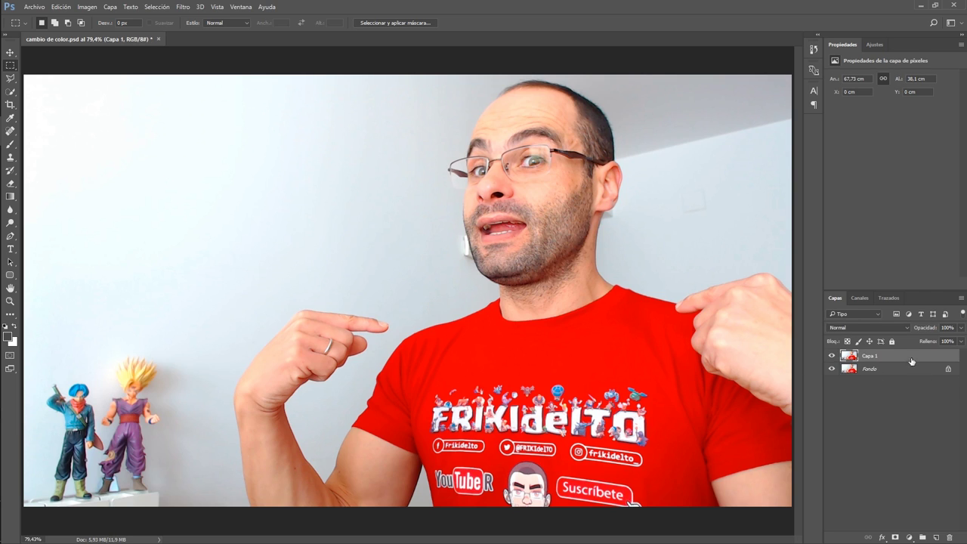
pyautogui.click(87, 7)
pyautogui.moveTo(98, 37)
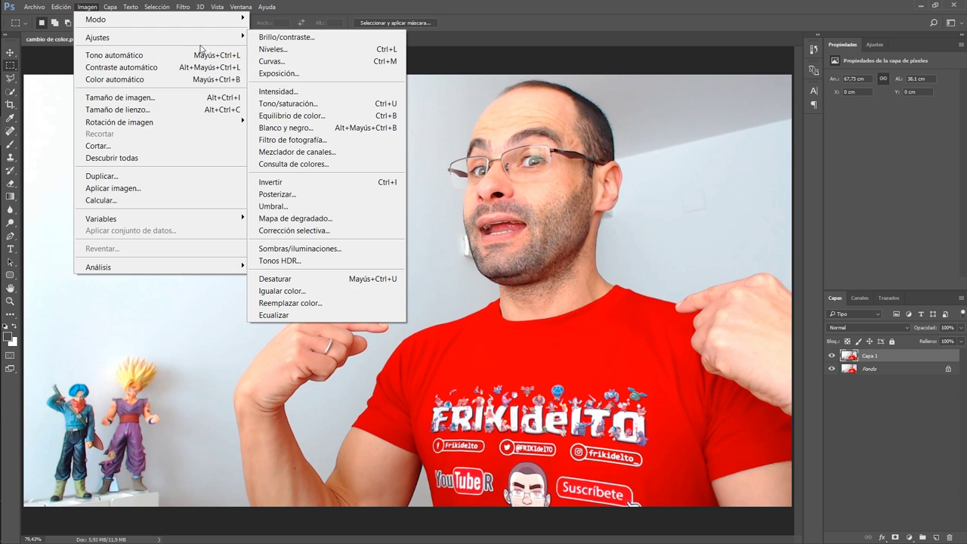
# Open Reemplazar color and sample the T-shirt's red with the eyedropper
pyautogui.click(297, 303)
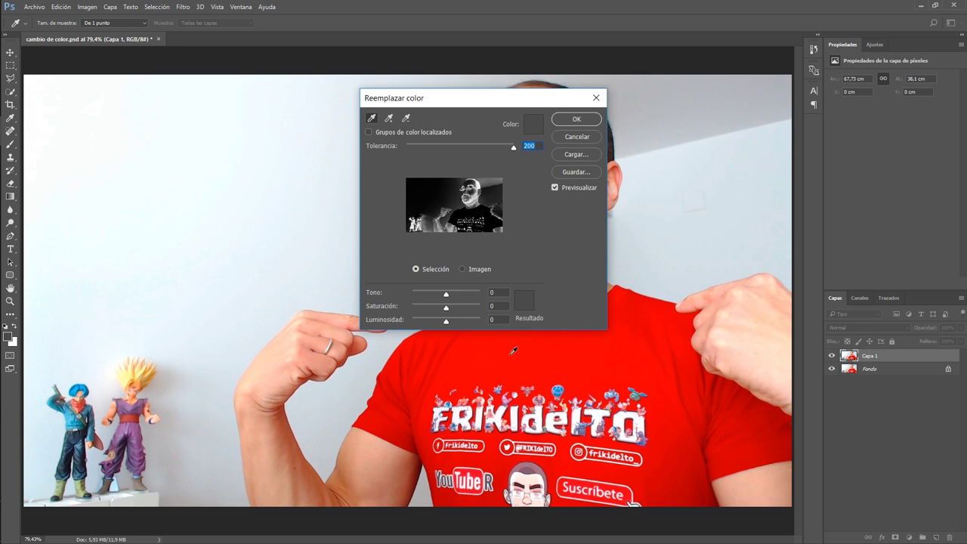
pyautogui.click(539, 351)
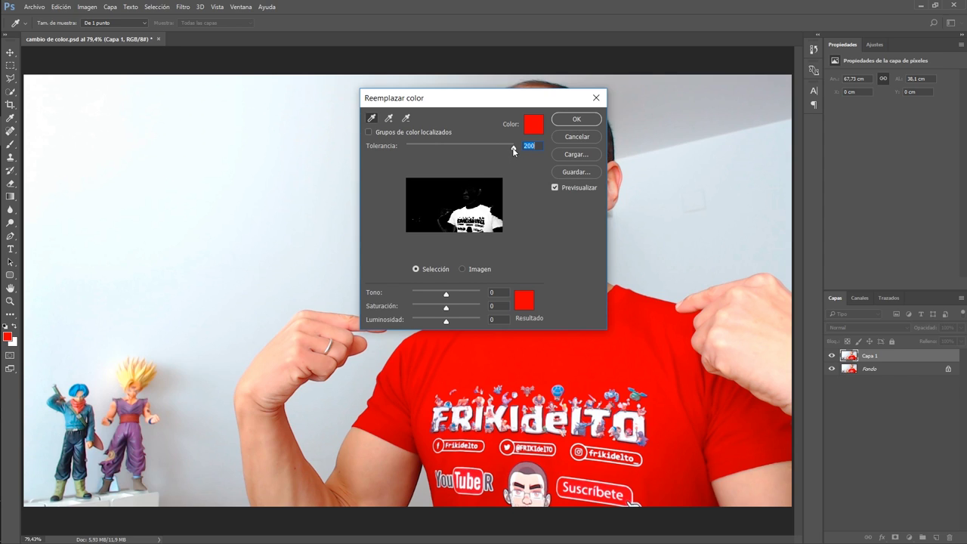
# Widen the tolerance and set Tono +81, Saturación -20, Luminosidad -21, then apply the replacement
pyautogui.moveTo(515, 147)
pyautogui.mouseDown()
pyautogui.moveTo(408, 150)
pyautogui.moveTo(523, 153)
pyautogui.mouseUp()
pyautogui.press('Tab')
pyautogui.moveTo(446, 295)
pyautogui.mouseDown()
pyautogui.moveTo(477, 302)
pyautogui.moveTo(462, 301)
pyautogui.mouseUp()
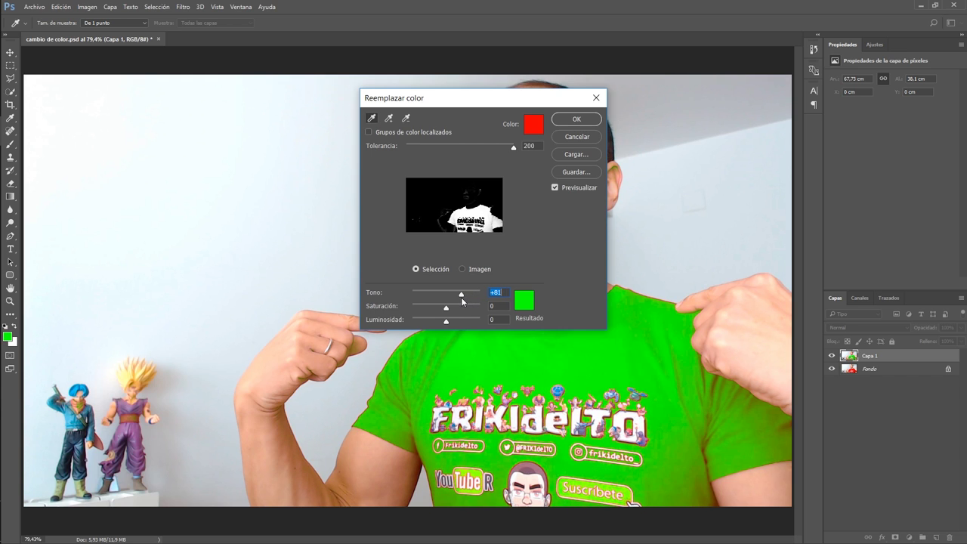
pyautogui.press('Down')
pyautogui.press('Down')
pyautogui.press('Up')
pyautogui.press('Up')
pyautogui.moveTo(446, 308)
pyautogui.mouseDown()
pyautogui.moveTo(485, 309)
pyautogui.moveTo(426, 310)
pyautogui.moveTo(448, 312)
pyautogui.moveTo(440, 311)
pyautogui.mouseUp()
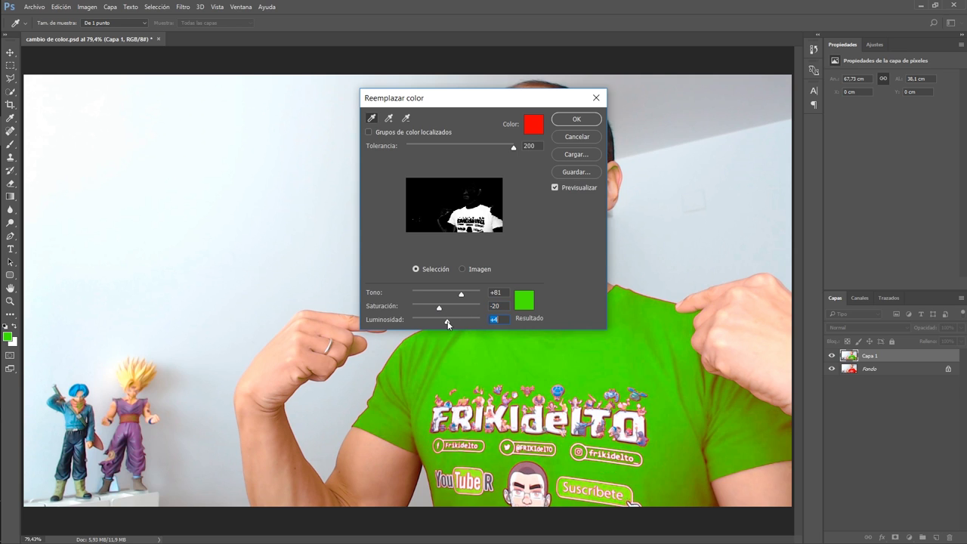
pyautogui.moveTo(448, 323)
pyautogui.mouseDown()
pyautogui.moveTo(458, 322)
pyautogui.moveTo(440, 324)
pyautogui.mouseUp()
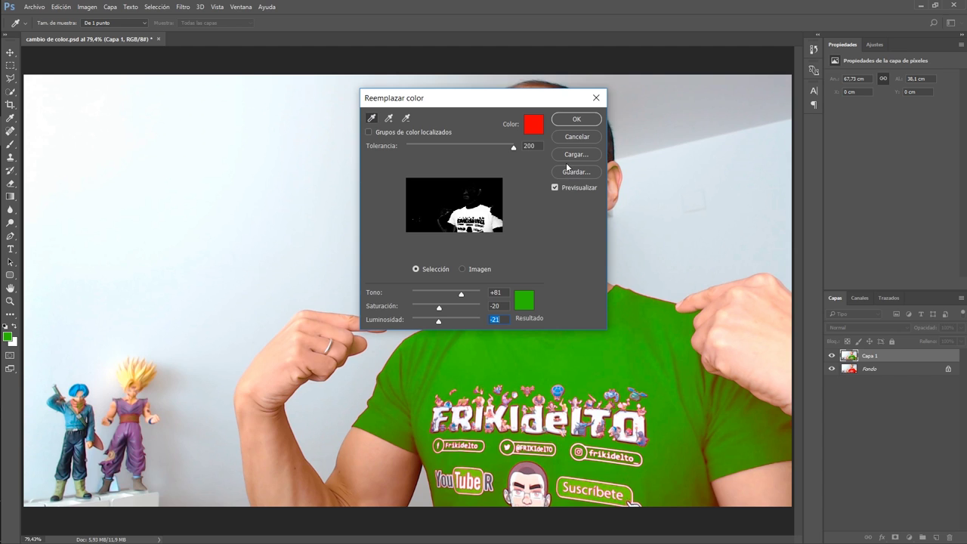
pyautogui.click(577, 121)
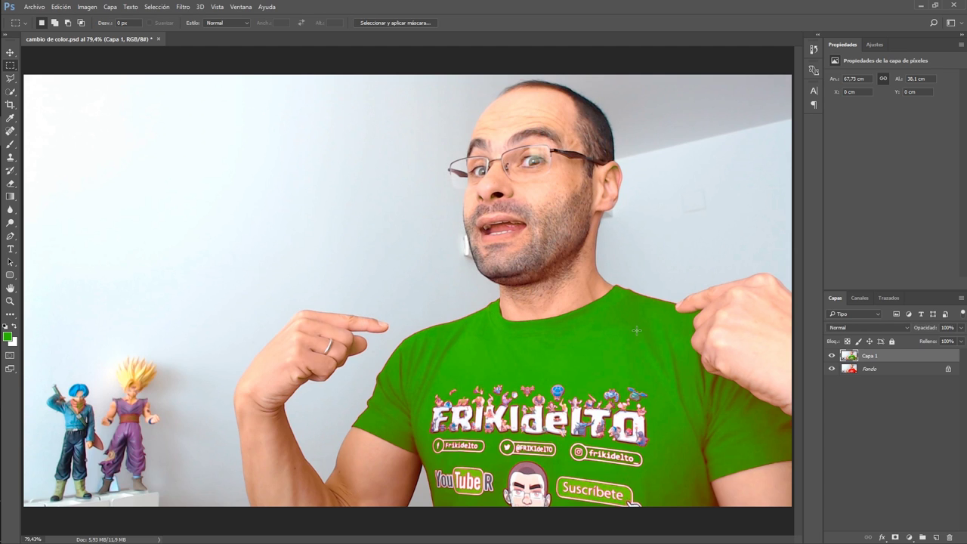
pyautogui.click(832, 356)
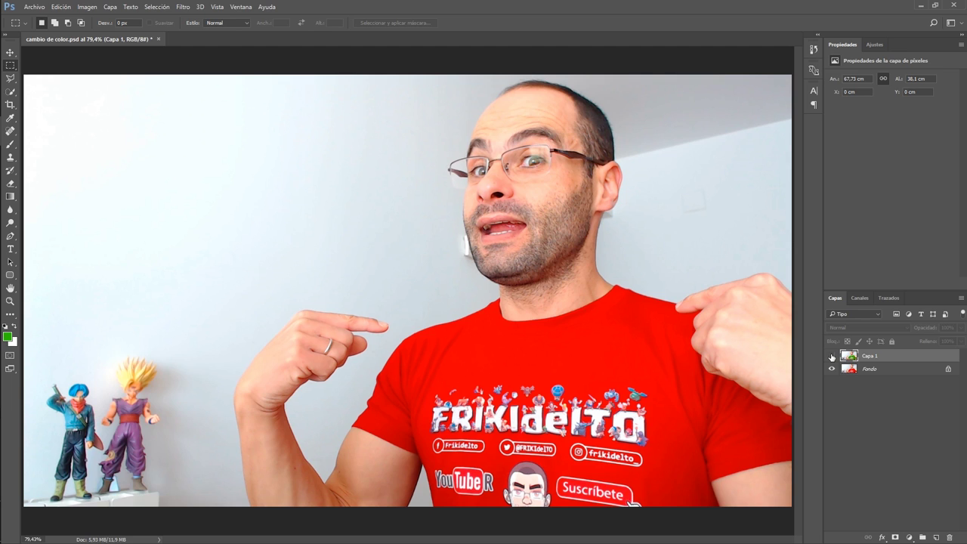
pyautogui.click(832, 356)
pyautogui.click(832, 356)
pyautogui.click(832, 356)
pyautogui.click(832, 356)
pyautogui.click(832, 356)
pyautogui.click(832, 356)
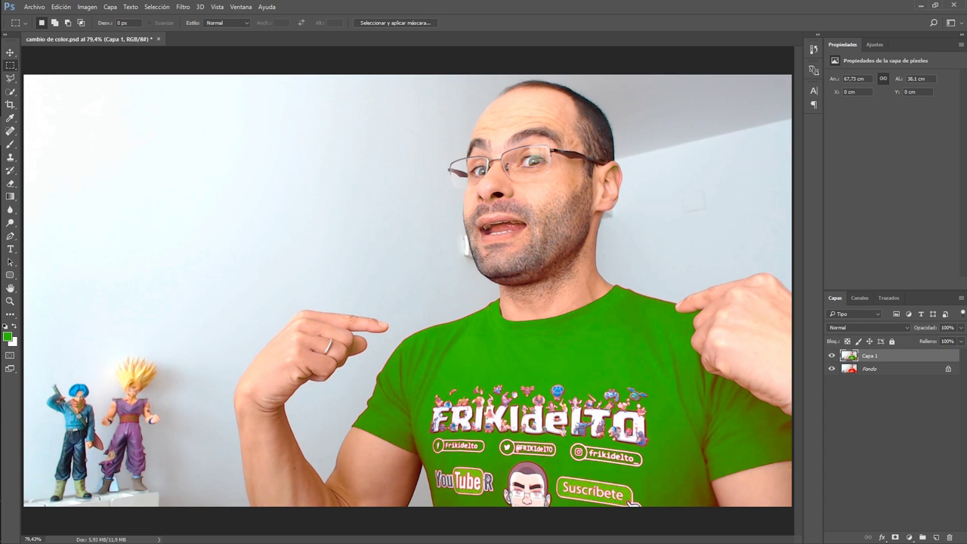
pyautogui.click(833, 356)
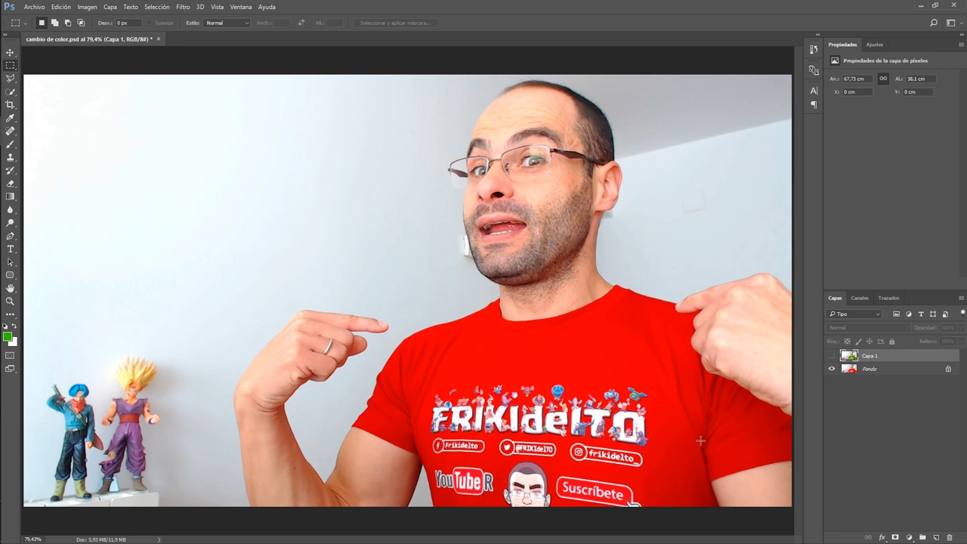
pyautogui.click(832, 356)
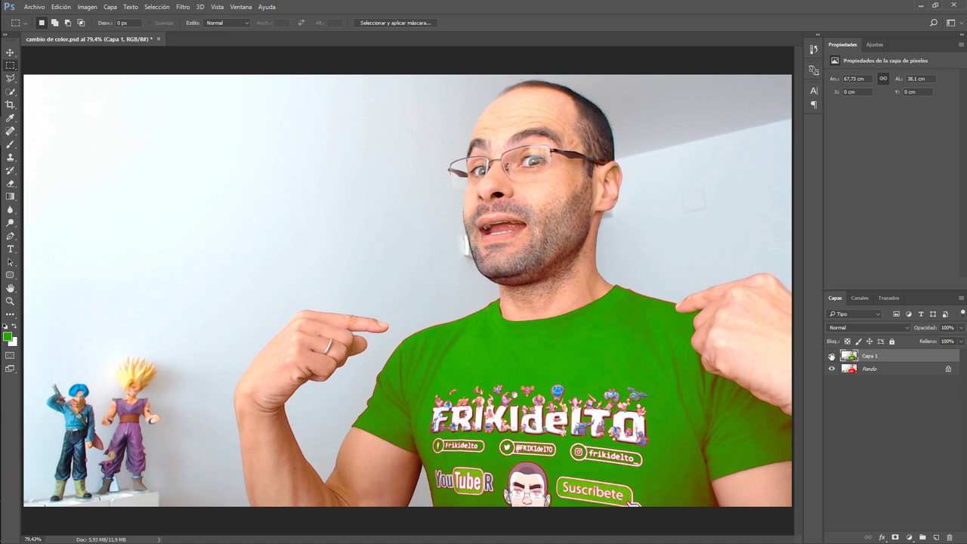
# Add a layer mask to Capa 1 and paint black over the shirt collar
pyautogui.click(895, 538)
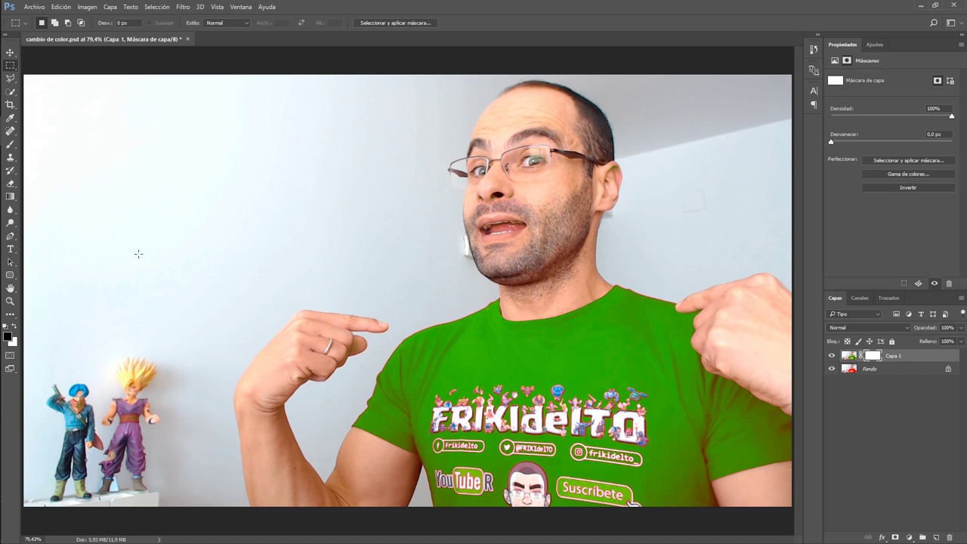
pyautogui.press('b')
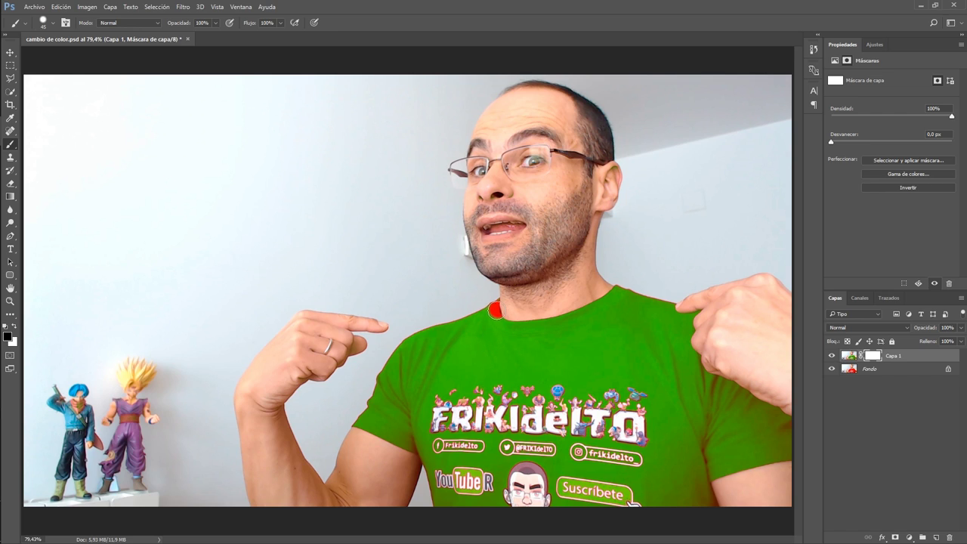
pyautogui.moveTo(488, 318)
pyautogui.mouseDown()
pyautogui.moveTo(497, 310)
pyautogui.moveTo(412, 341)
pyautogui.moveTo(356, 425)
pyautogui.moveTo(419, 451)
pyautogui.moveTo(439, 501)
pyautogui.moveTo(703, 511)
pyautogui.moveTo(715, 505)
pyautogui.moveTo(711, 480)
pyautogui.moveTo(737, 465)
pyautogui.moveTo(796, 455)
pyautogui.moveTo(729, 465)
pyautogui.moveTo(785, 454)
pyautogui.moveTo(790, 431)
pyautogui.moveTo(777, 410)
pyautogui.moveTo(696, 361)
pyautogui.moveTo(685, 343)
pyautogui.moveTo(698, 304)
pyautogui.moveTo(616, 293)
pyautogui.moveTo(552, 320)
pyautogui.moveTo(488, 324)
pyautogui.moveTo(408, 351)
pyautogui.moveTo(563, 324)
pyautogui.moveTo(625, 301)
pyautogui.moveTo(683, 318)
pyautogui.moveTo(684, 346)
pyautogui.moveTo(552, 492)
pyautogui.moveTo(424, 363)
pyautogui.moveTo(461, 340)
pyautogui.mouseUp()
# Enlarge the brush, paint black across the whole shirt, and invert the mask
pyautogui.rightClick(489, 351)
pyautogui.press('Return')
pyautogui.moveTo(749, 421)
pyautogui.mouseDown()
pyautogui.moveTo(453, 393)
pyautogui.moveTo(476, 368)
pyautogui.moveTo(598, 386)
pyautogui.moveTo(582, 401)
pyautogui.moveTo(529, 389)
pyautogui.moveTo(564, 368)
pyautogui.mouseUp()
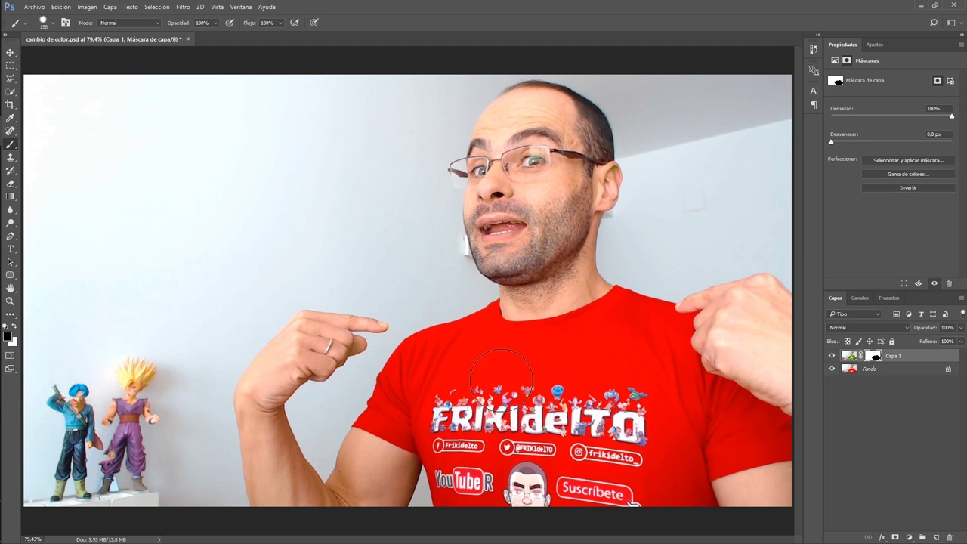
pyautogui.hotkey('ctrl', 'i')
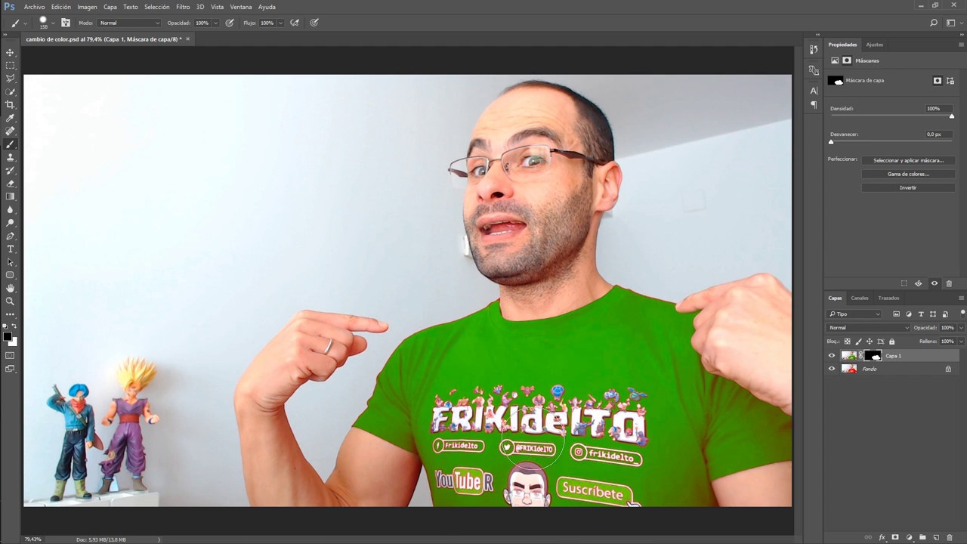
# Zoom in and paint the YouTube badge back to red with a small brush
pyautogui.press('z')
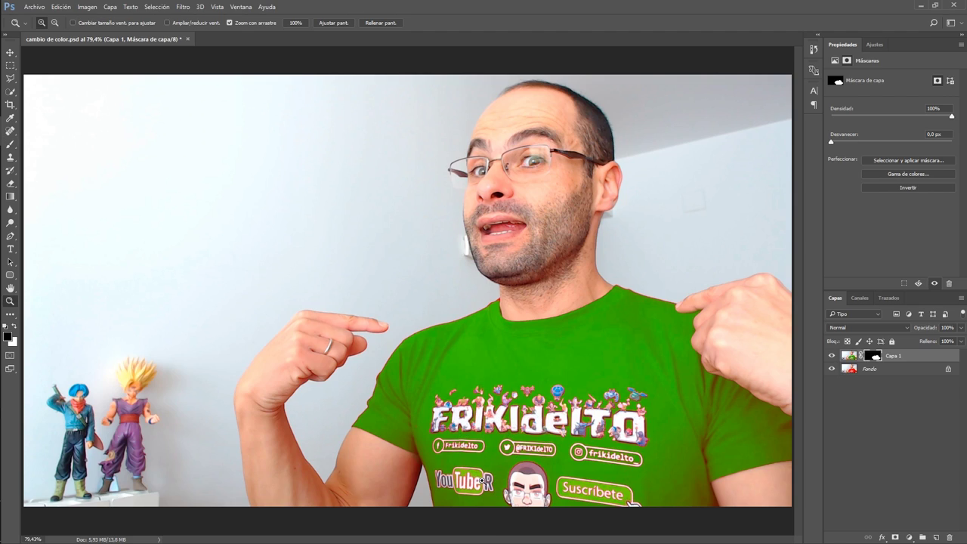
pyautogui.moveTo(482, 480)
pyautogui.mouseDown()
pyautogui.moveTo(562, 477)
pyautogui.moveTo(558, 465)
pyautogui.mouseUp()
pyautogui.moveTo(510, 388)
pyautogui.mouseDown()
pyautogui.moveTo(355, 169)
pyautogui.moveTo(389, 169)
pyautogui.mouseUp()
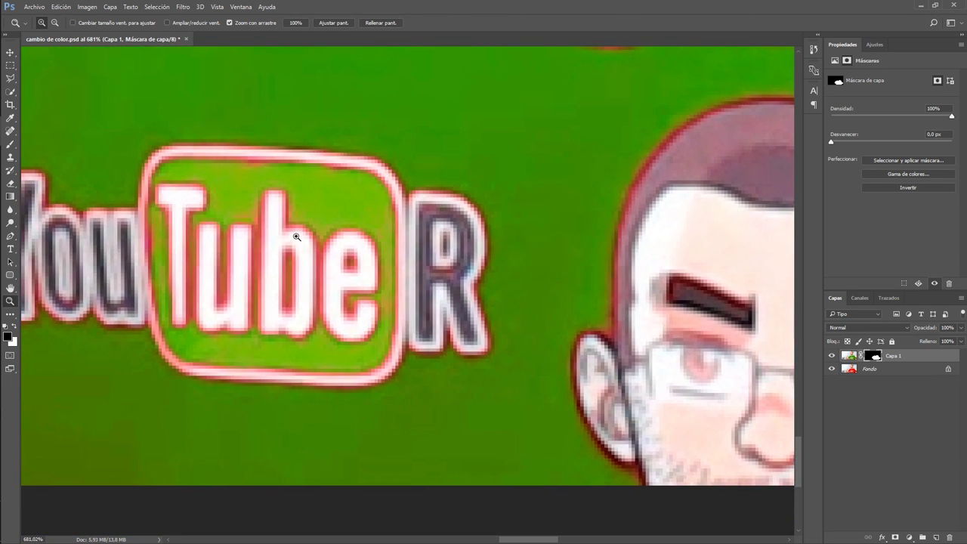
pyautogui.press('b')
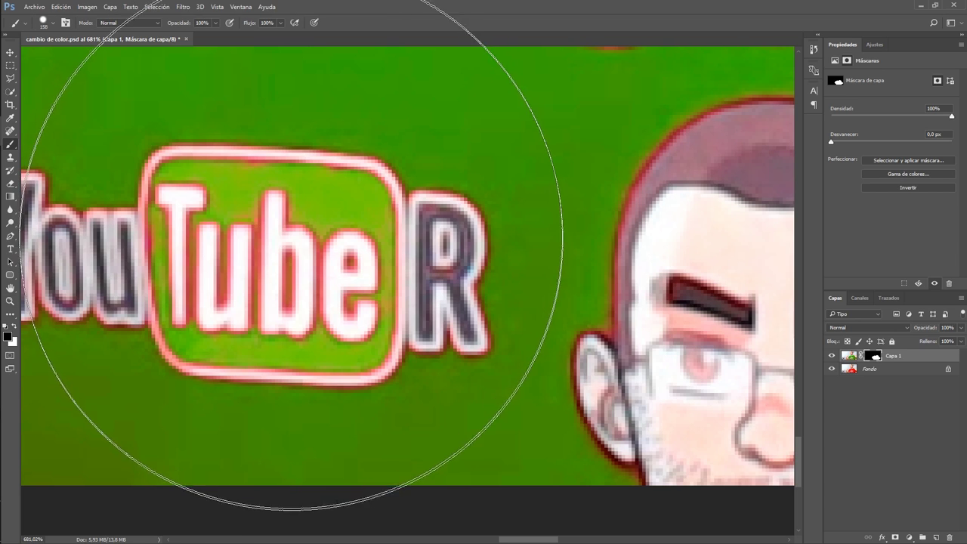
pyautogui.rightClick(330, 282)
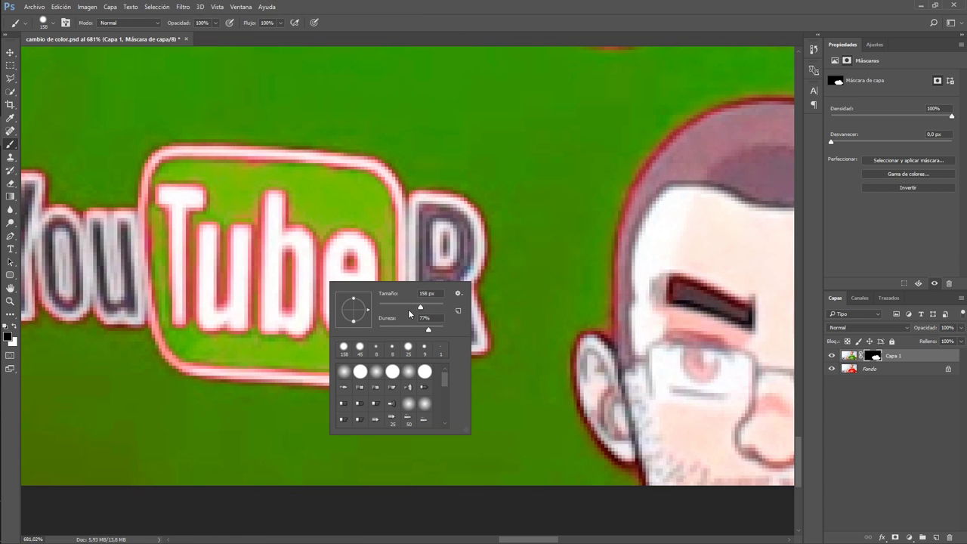
pyautogui.moveTo(396, 309); pyautogui.dragTo(393, 307)
pyautogui.moveTo(178, 185)
pyautogui.mouseDown()
pyautogui.moveTo(365, 200)
pyautogui.moveTo(374, 227)
pyautogui.moveTo(366, 349)
pyautogui.moveTo(225, 342)
pyautogui.moveTo(190, 292)
pyautogui.moveTo(181, 207)
pyautogui.moveTo(259, 269)
pyautogui.moveTo(313, 270)
pyautogui.moveTo(222, 285)
pyautogui.moveTo(317, 313)
pyautogui.mouseUp()
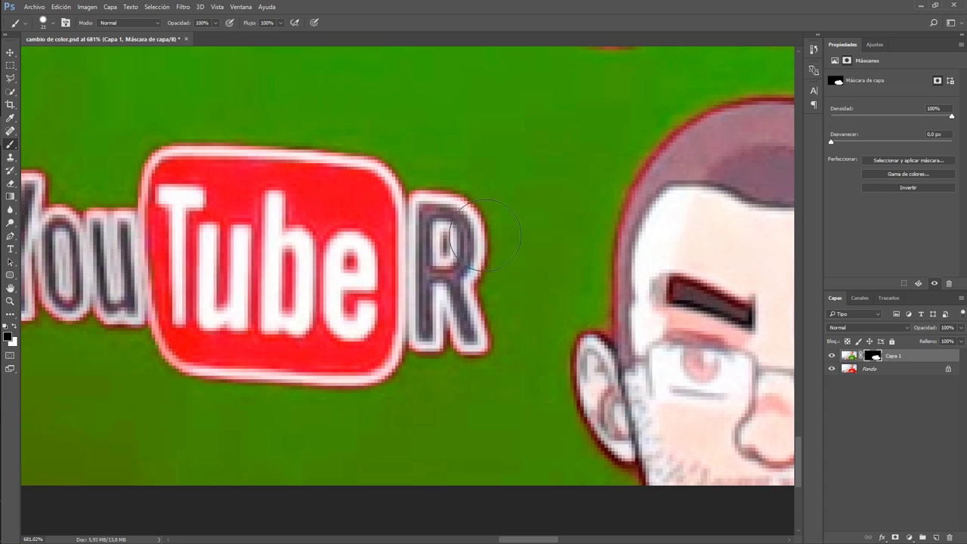
# Restore the Suscríbete badge to red on the mask, then fit the image in view
pyautogui.moveTo(616, 283); pyautogui.dragTo(179, 241)
pyautogui.moveTo(650, 279); pyautogui.dragTo(163, 264)
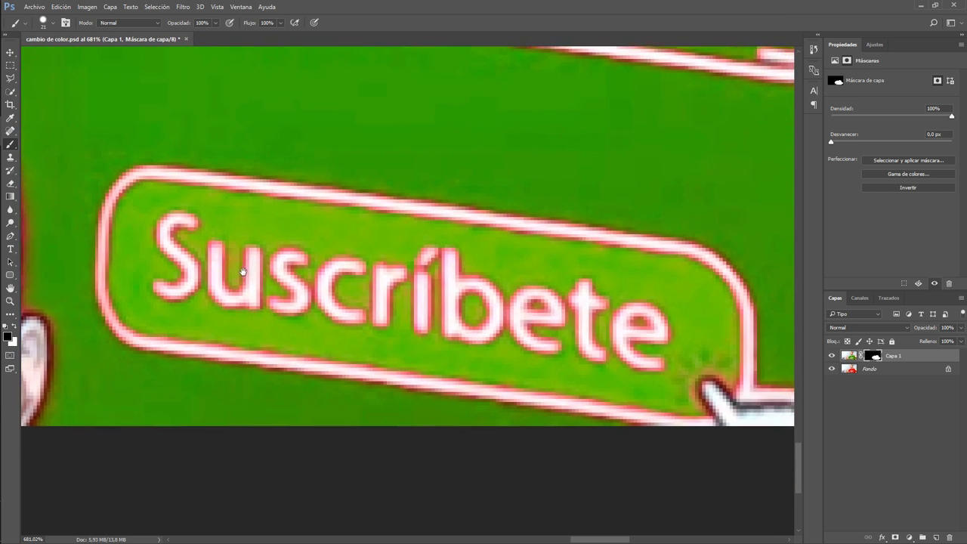
pyautogui.moveTo(130, 206)
pyautogui.mouseDown()
pyautogui.moveTo(259, 205)
pyautogui.moveTo(385, 222)
pyautogui.moveTo(488, 251)
pyautogui.moveTo(587, 258)
pyautogui.moveTo(684, 291)
pyautogui.moveTo(702, 332)
pyautogui.moveTo(691, 374)
pyautogui.moveTo(650, 382)
pyautogui.moveTo(165, 317)
pyautogui.moveTo(118, 302)
pyautogui.moveTo(124, 228)
pyautogui.mouseUp()
pyautogui.moveTo(191, 266)
pyautogui.mouseDown()
pyautogui.moveTo(643, 332)
pyautogui.moveTo(569, 326)
pyautogui.mouseUp()
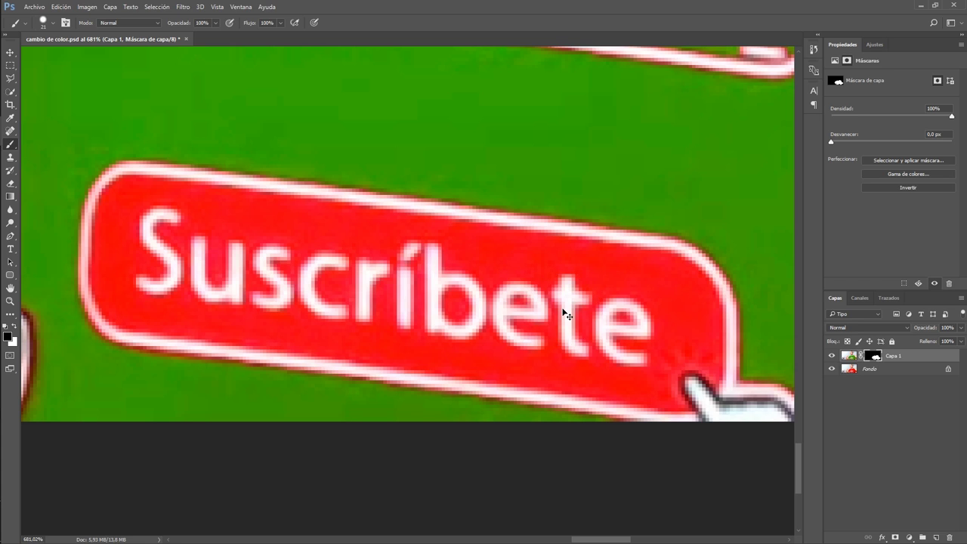
pyautogui.hotkey('ctrl', '0')
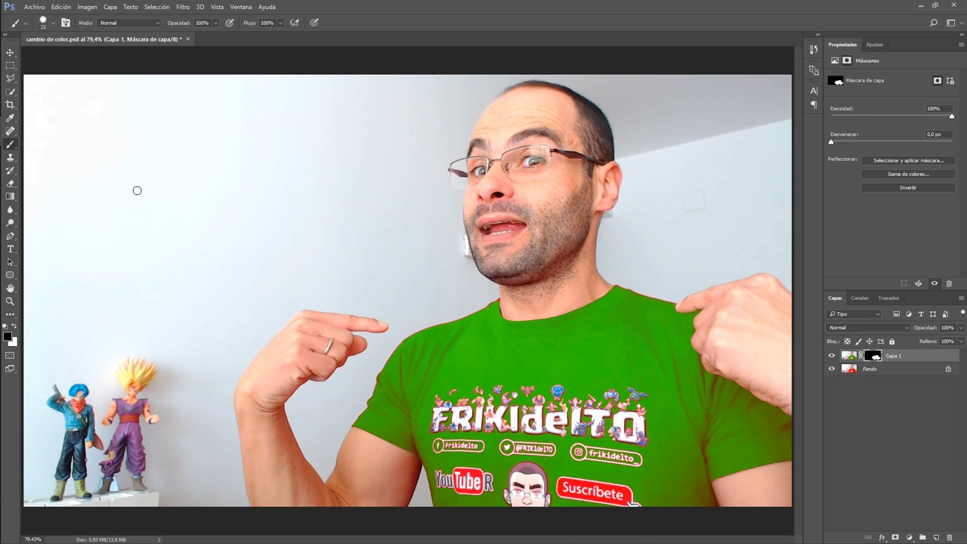